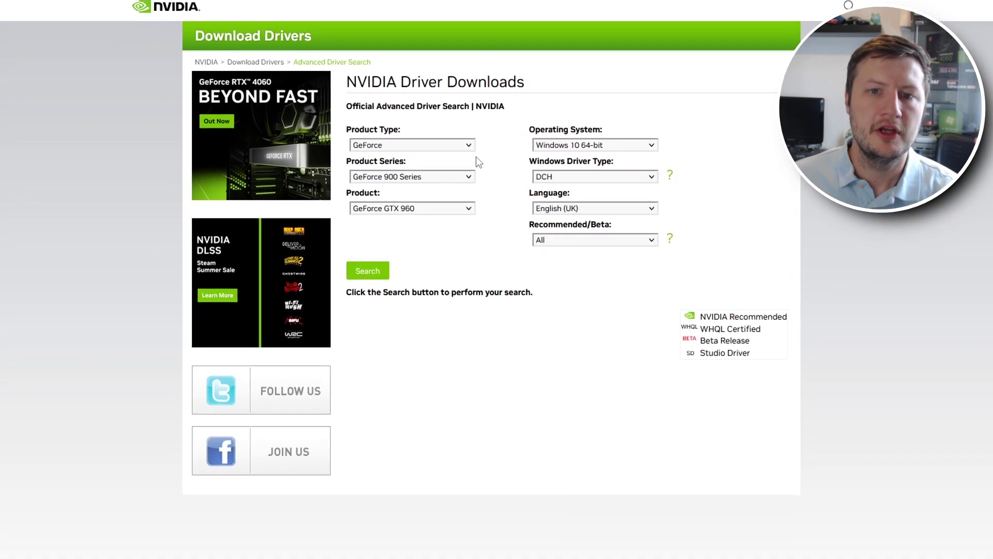
{"action": "left_click", "coordinate": [450, 162]}
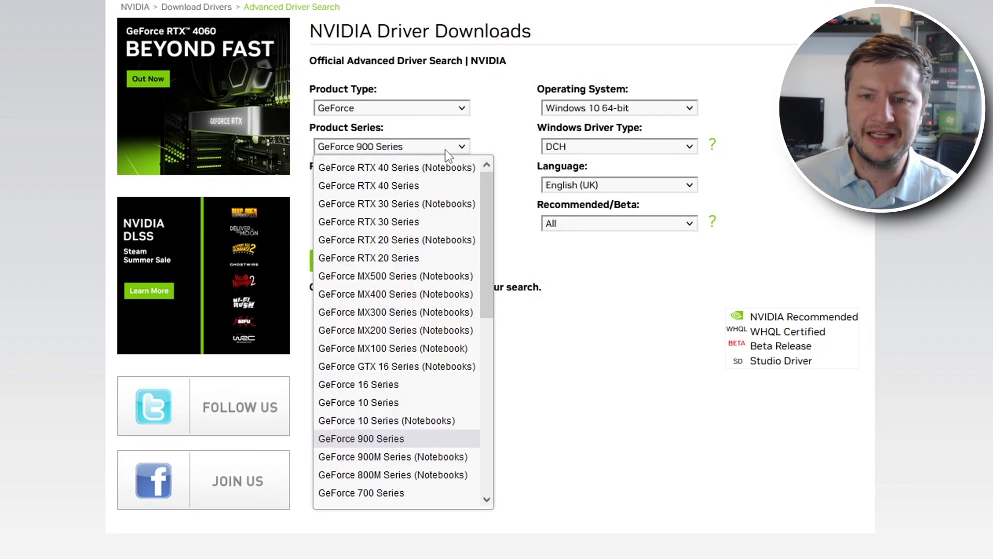
{"action": "left_click", "coordinate": [423, 439]}
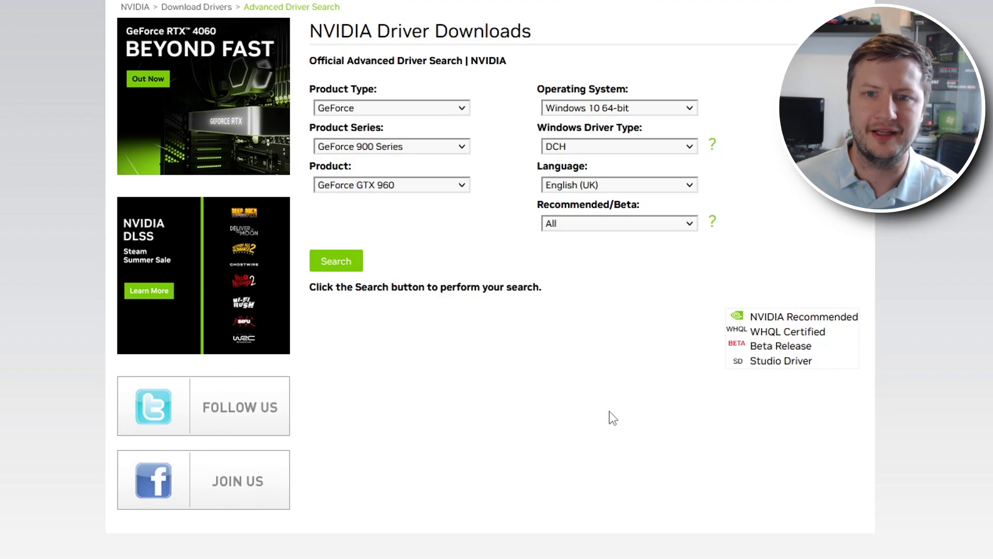
{"action": "left_click", "coordinate": [384, 186]}
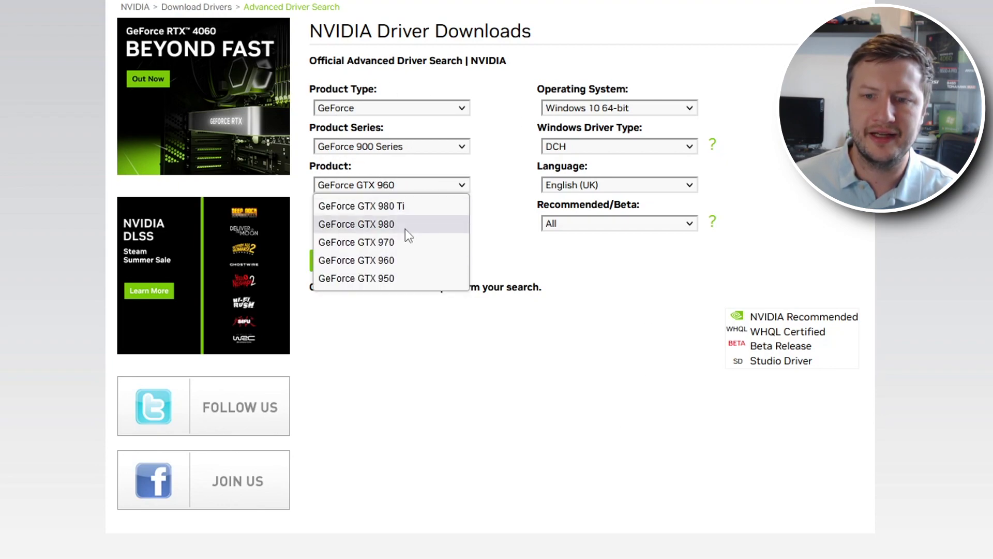
{"action": "left_click", "coordinate": [404, 260]}
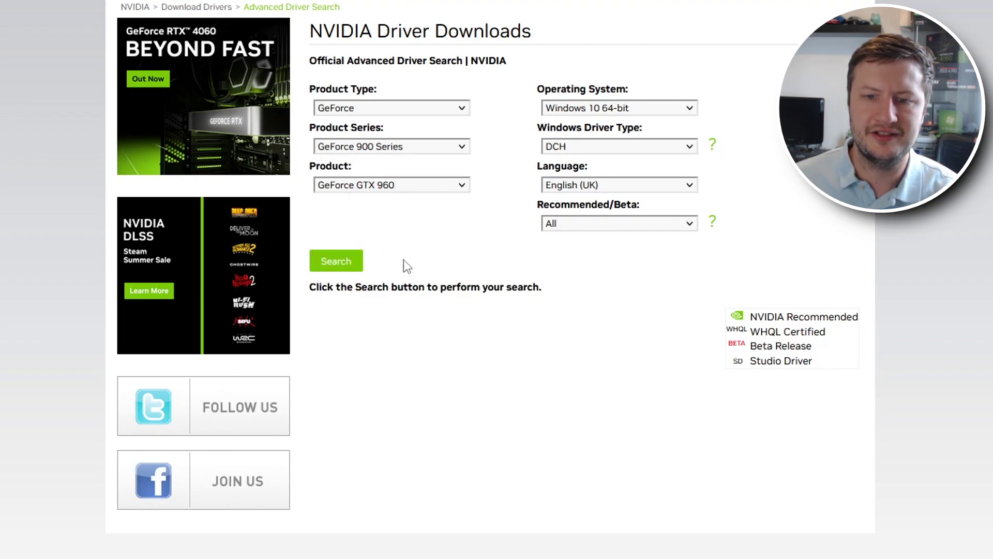
{"action": "left_click", "coordinate": [652, 110]}
{"action": "left_click", "coordinate": [632, 147]}
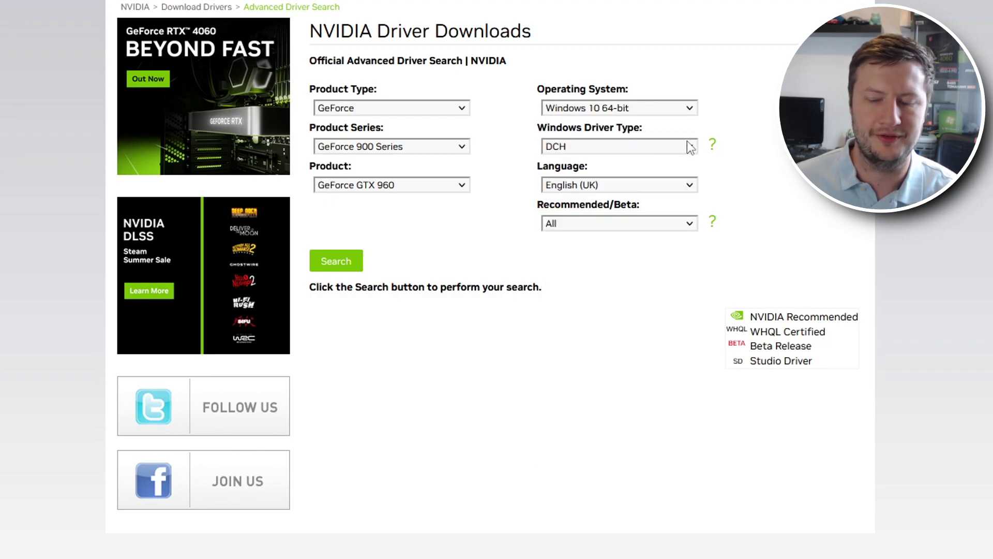
{"action": "left_click", "coordinate": [688, 145]}
{"action": "left_click", "coordinate": [644, 148]}
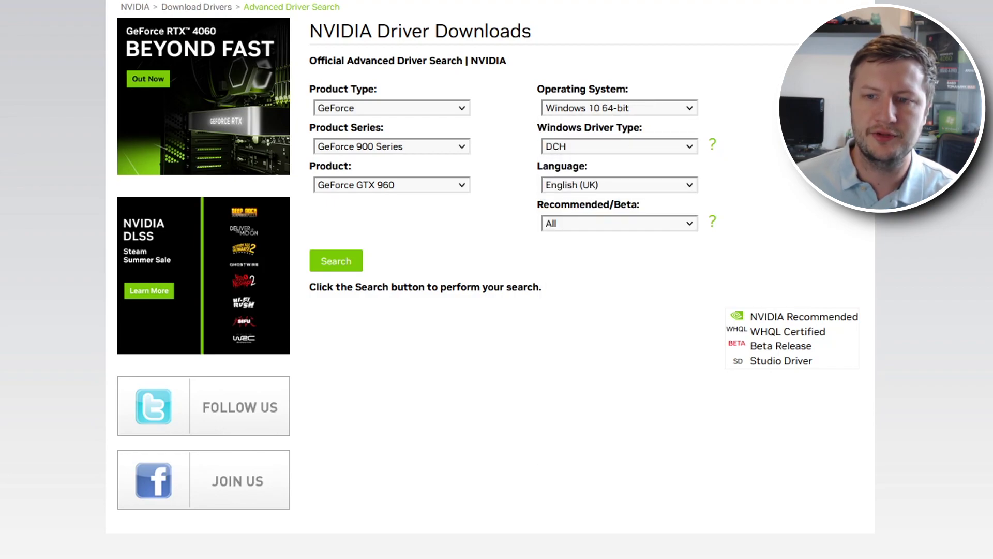
{"action": "left_click", "coordinate": [624, 184]}
{"action": "left_click", "coordinate": [645, 223]}
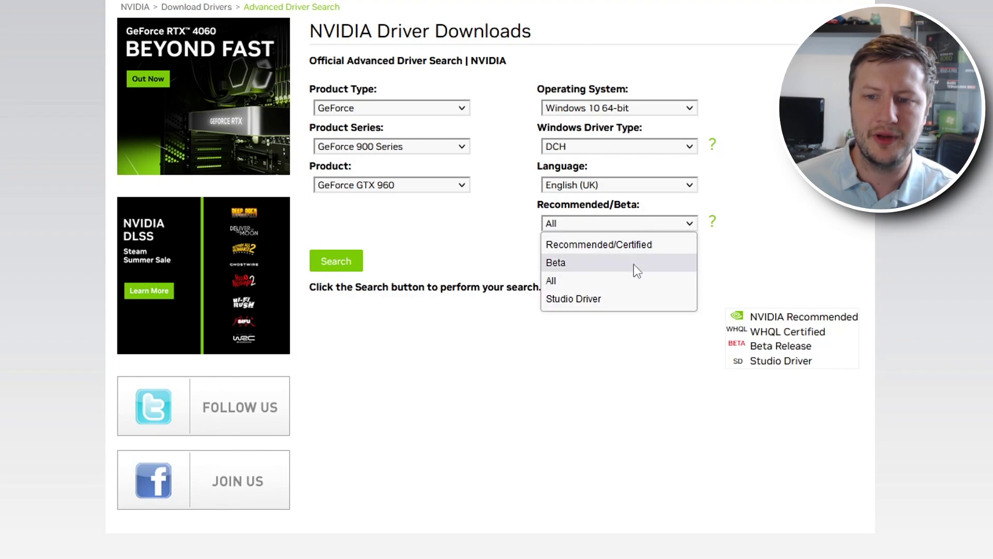
{"action": "left_click", "coordinate": [613, 286]}
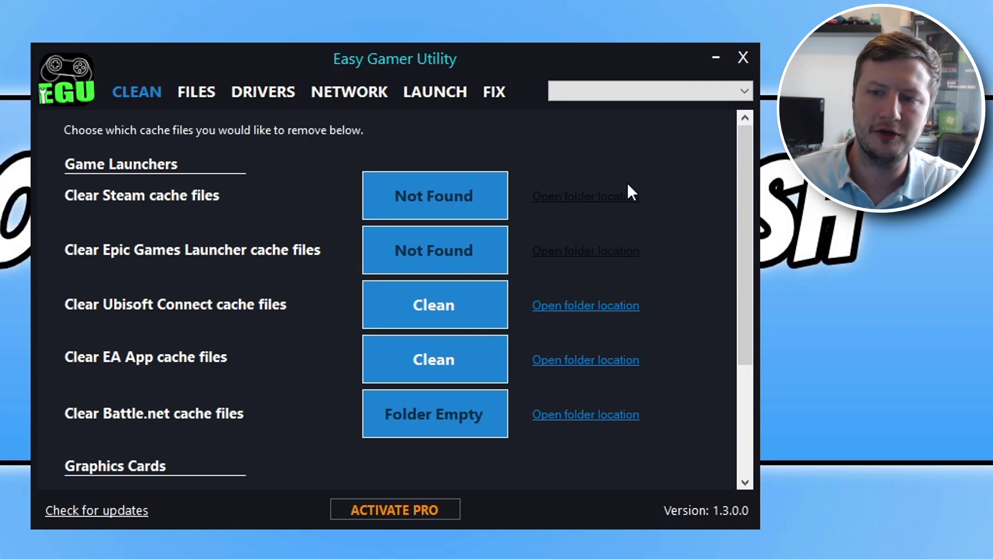
{"action": "mouse_move", "coordinate": [747, 168]}
{"action": "left_mouse_down"}
{"action": "mouse_move", "coordinate": [724, 273]}
{"action": "mouse_move", "coordinate": [731, 326]}
{"action": "left_mouse_up"}
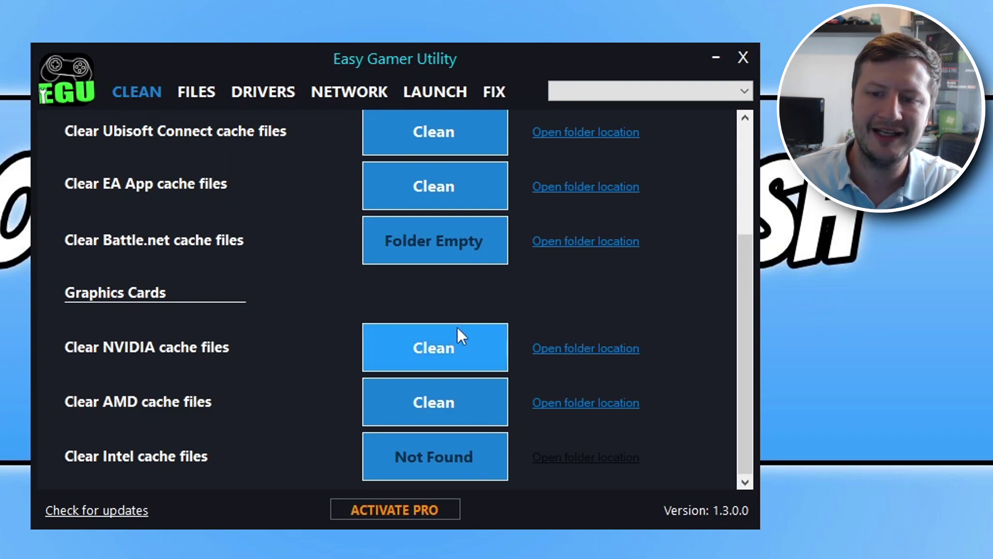
Clean the NVIDIA cache files in Easy Gamer Utility and confirm the permanent deletion.
{"action": "left_click", "coordinate": [426, 352]}
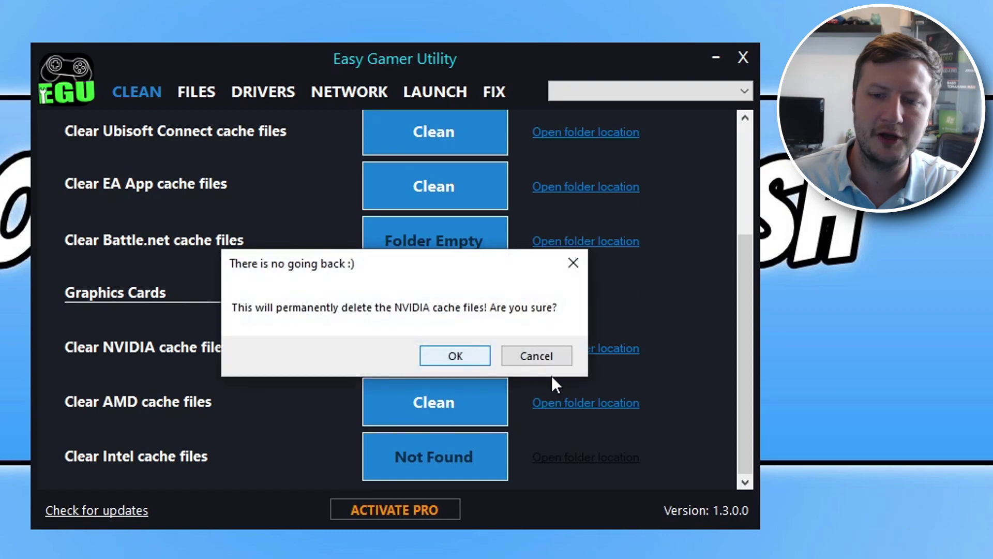
{"action": "left_click", "coordinate": [457, 355]}
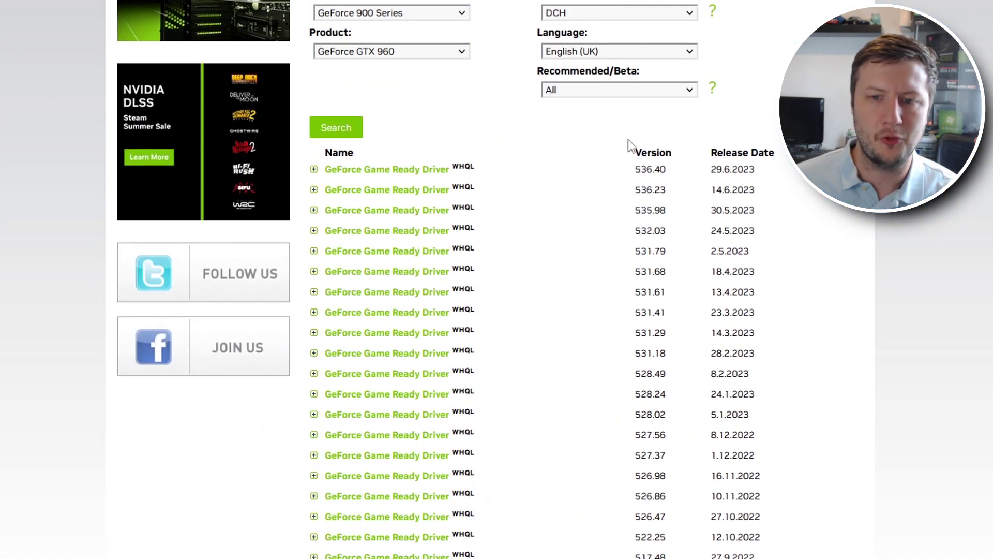
Highlight the recent GTX 960 Game Ready driver rows, then the oldest visible release date.
{"action": "left_click_drag", "start_coordinate": [689, 170], "coordinate": [765, 370]}
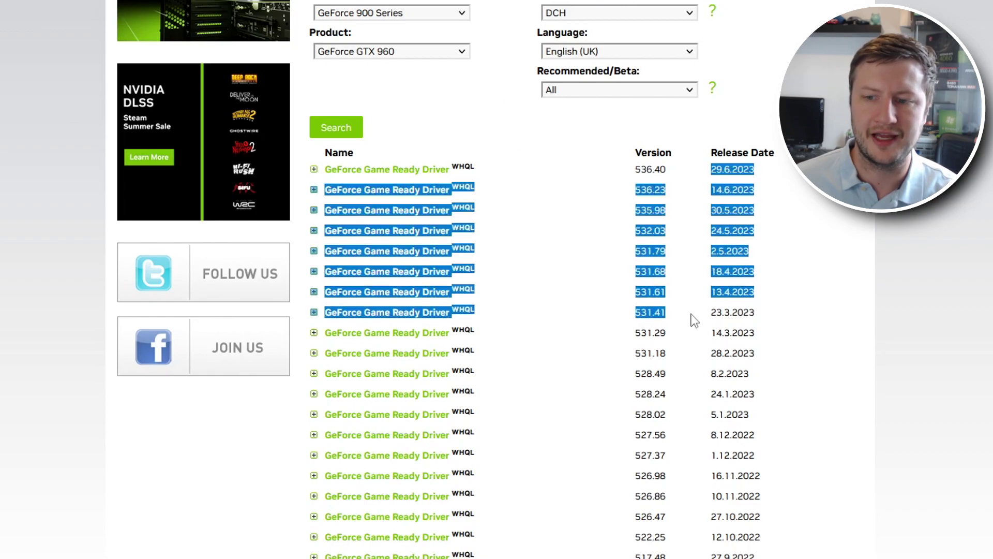
{"action": "left_click", "coordinate": [788, 393]}
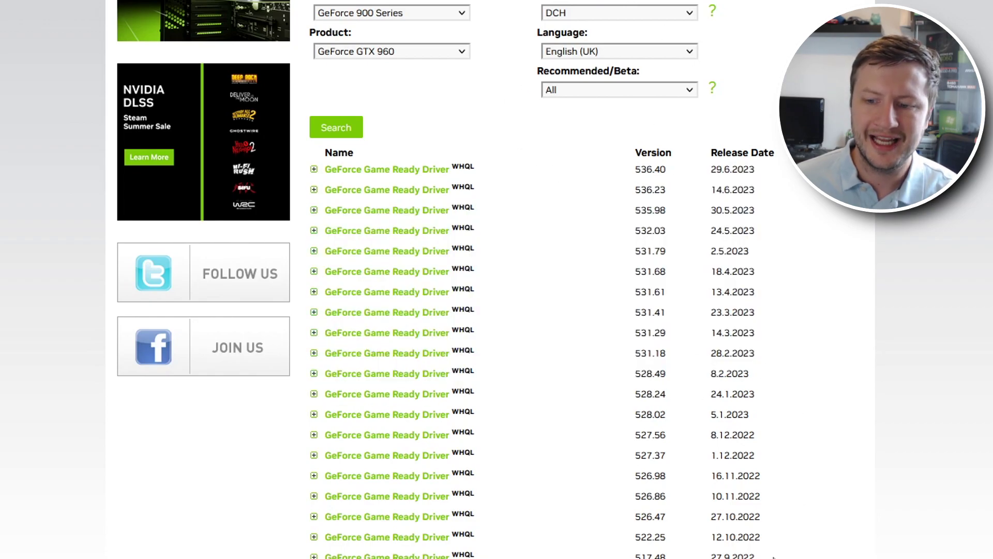
{"action": "left_click_drag", "start_coordinate": [772, 555], "coordinate": [715, 556]}
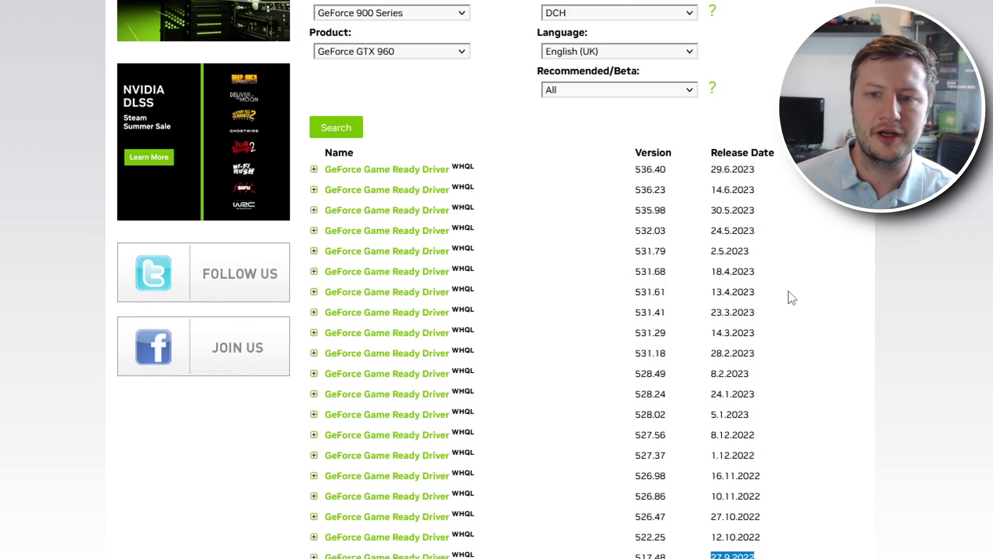
{"action": "scroll", "coordinate": [786, 326], "scroll_direction": "up", "scroll_amount": 2}
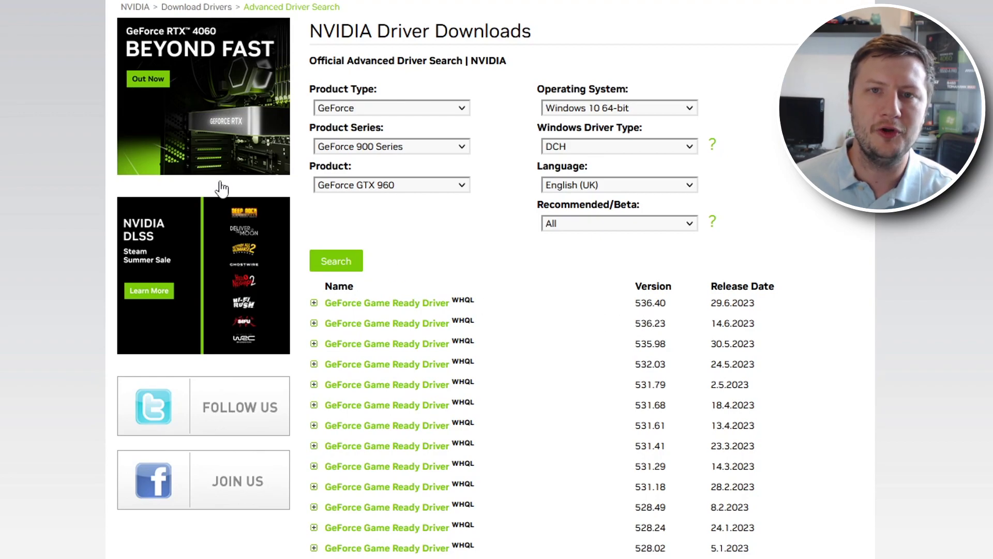
{"action": "left_click", "coordinate": [387, 302]}
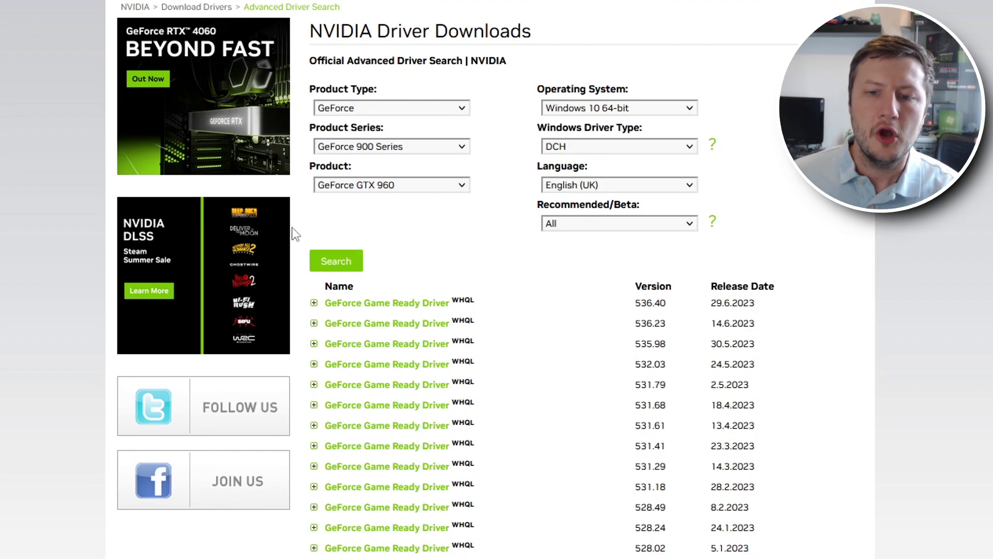
Expand the top GeForce Game Ready Driver 536.40 row and follow its name link.
{"action": "left_click", "coordinate": [313, 303]}
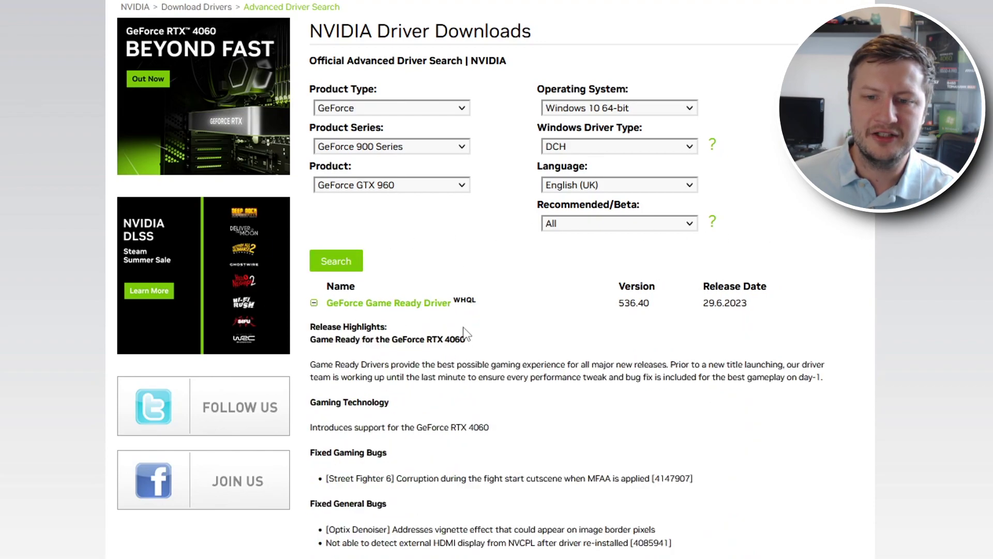
{"action": "scroll", "coordinate": [497, 396], "scroll_direction": "down", "scroll_amount": 2}
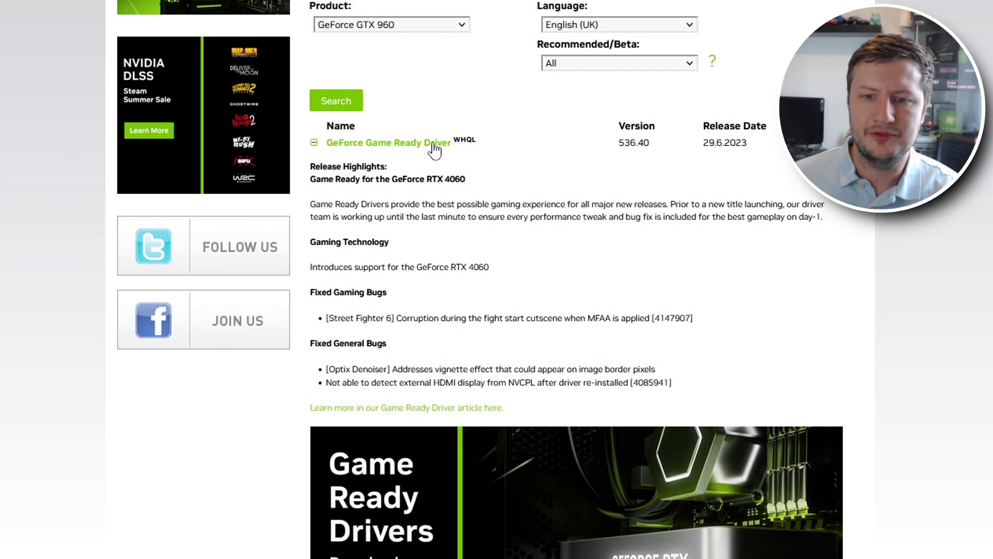
{"action": "left_click", "coordinate": [399, 144]}
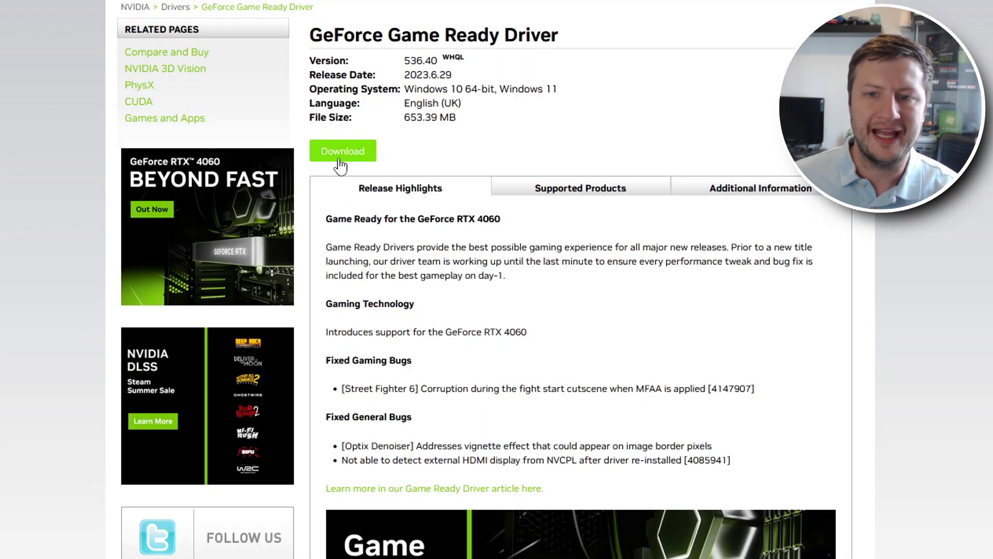